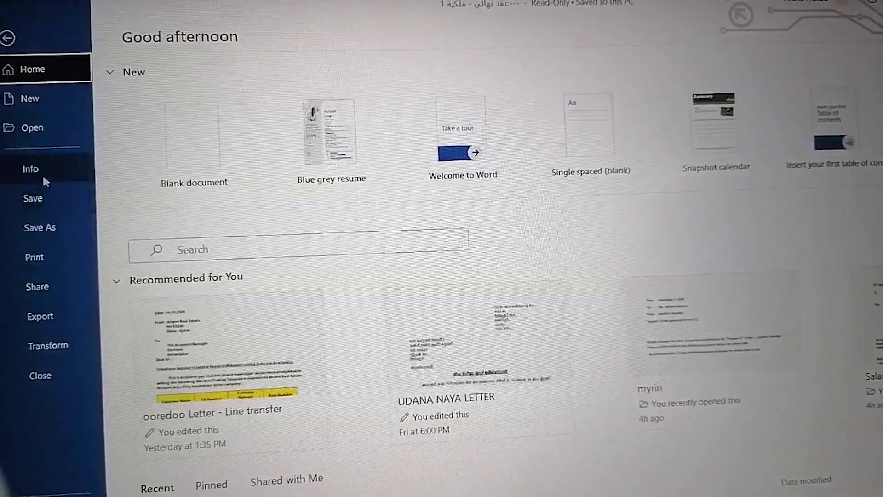
{"action": "left_click", "coordinate": [31, 170]}
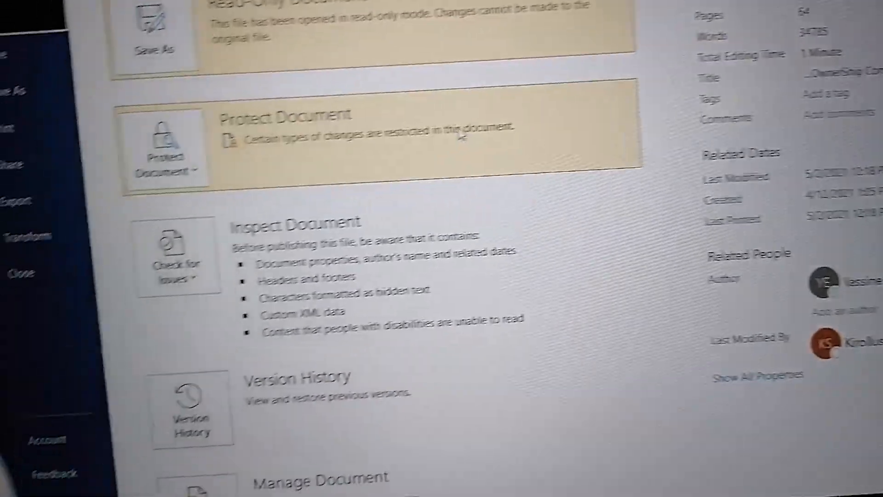
Save the protected document as Word XML Document 123.xml, replacing the existing file
{"action": "left_click", "coordinate": [237, 152]}
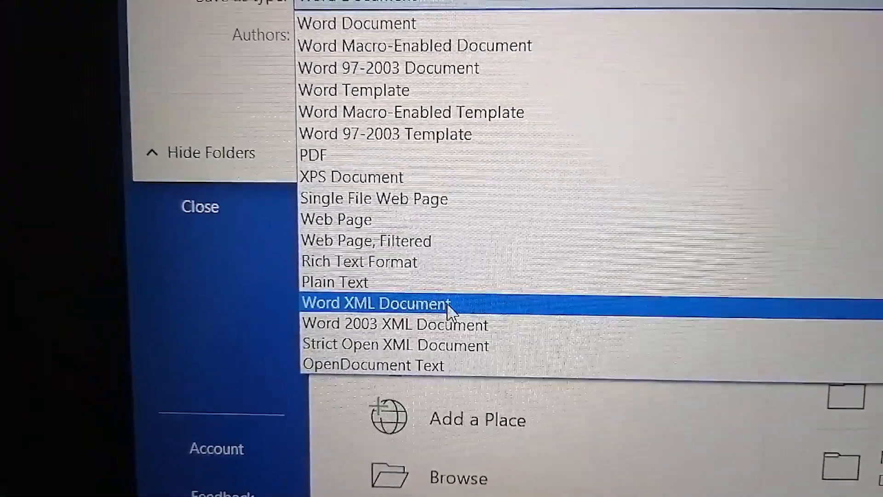
{"action": "left_click", "coordinate": [450, 302]}
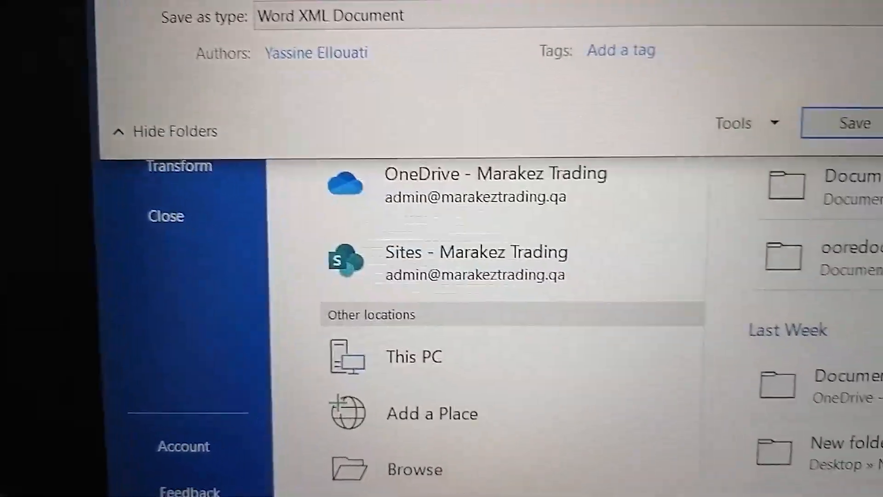
{"action": "type", "text": "123"}
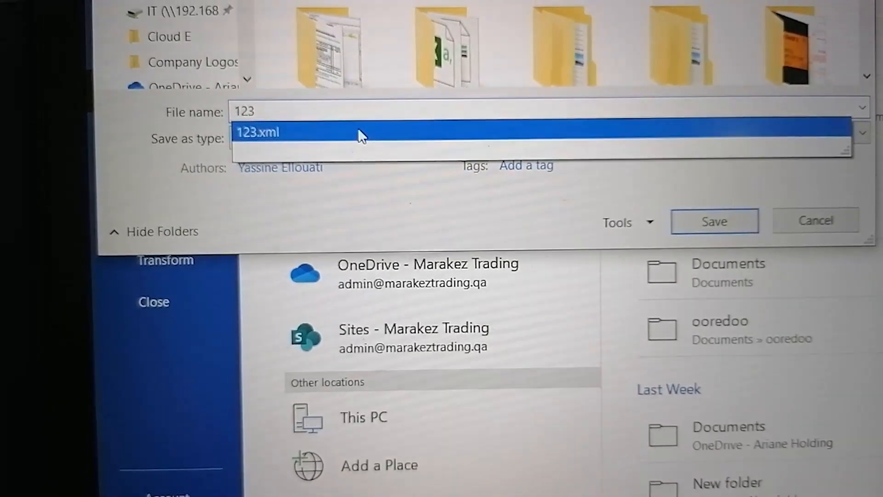
{"action": "left_click", "coordinate": [359, 128]}
{"action": "left_click", "coordinate": [690, 222]}
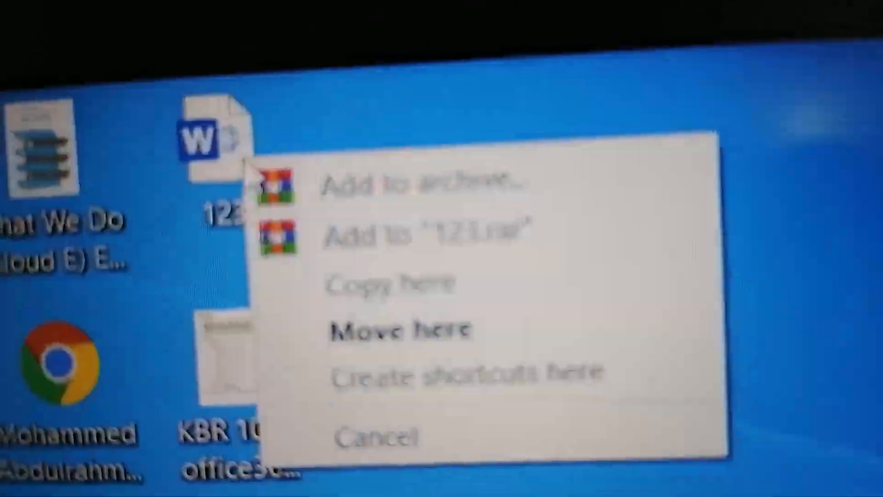
Bring up the context actions for the 123 file on the desktop
{"action": "right_click", "coordinate": [207, 173]}
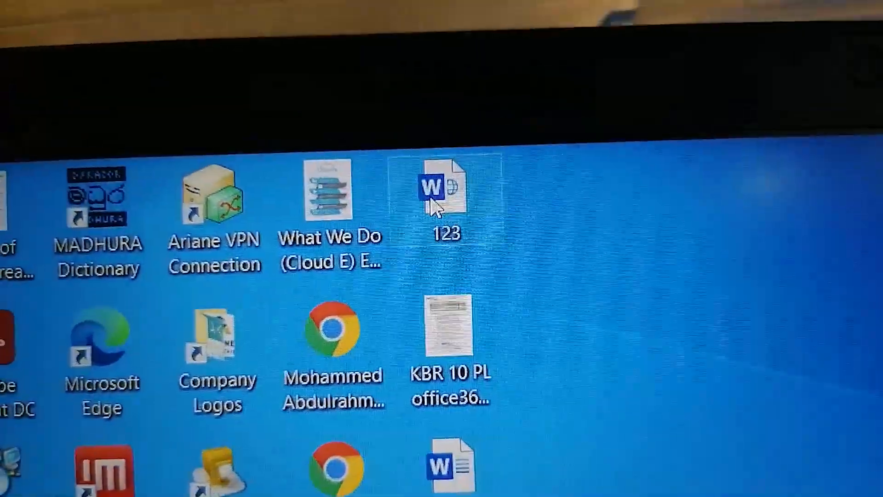
Bring up the context actions for the edited 123 file to open it with Word
{"action": "right_click", "coordinate": [435, 204]}
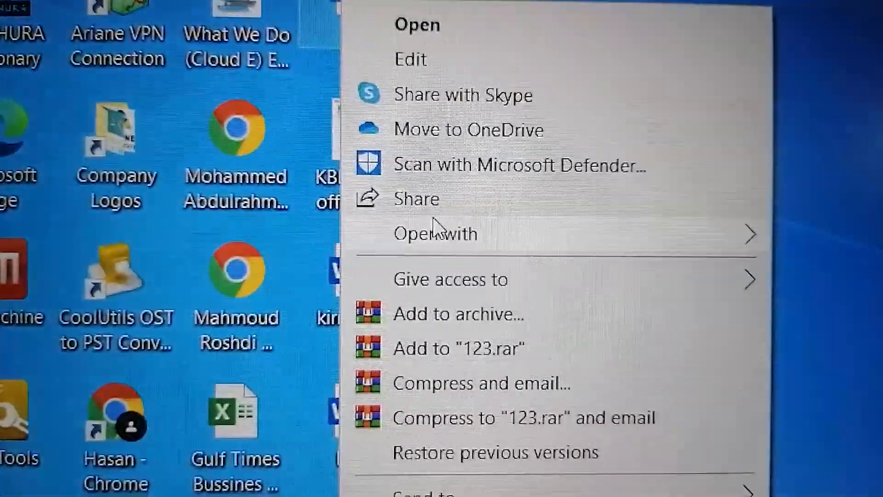